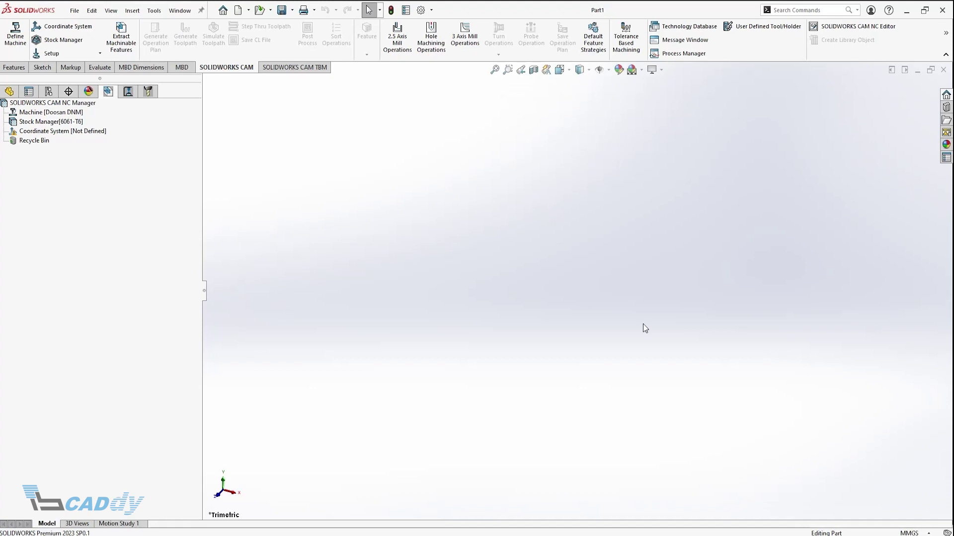
- Show the Tool Crib 2 (Metric) tool list in the Technology Database and review its Add tool types
click(684, 28)
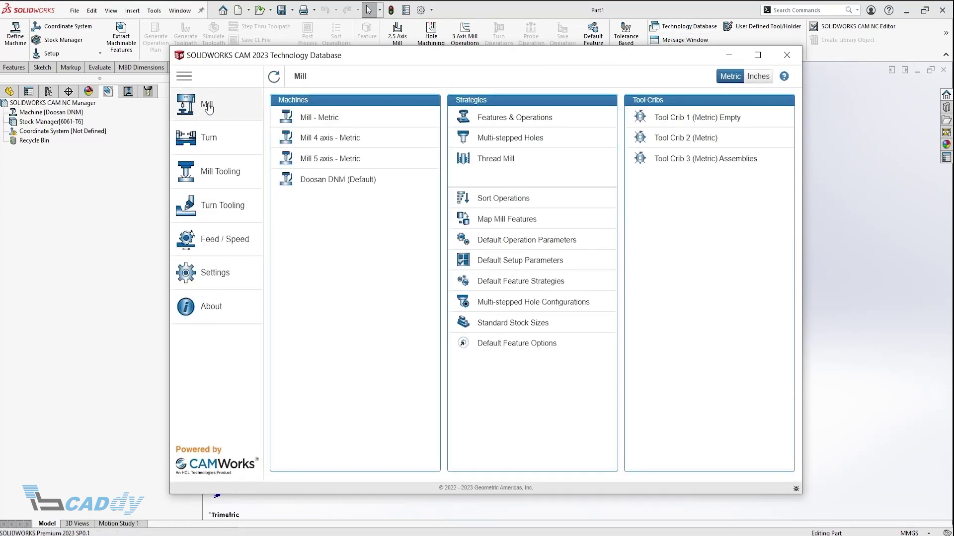
click(680, 141)
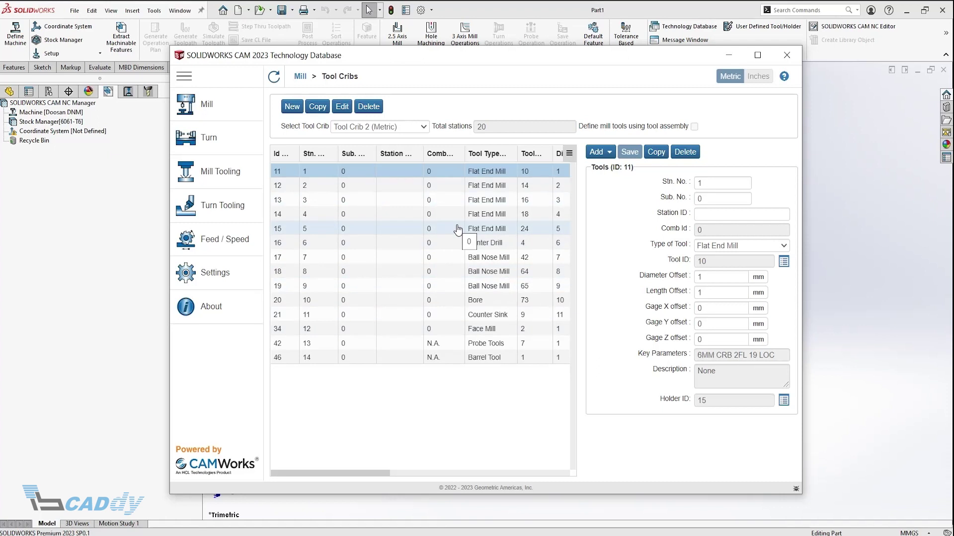
click(615, 156)
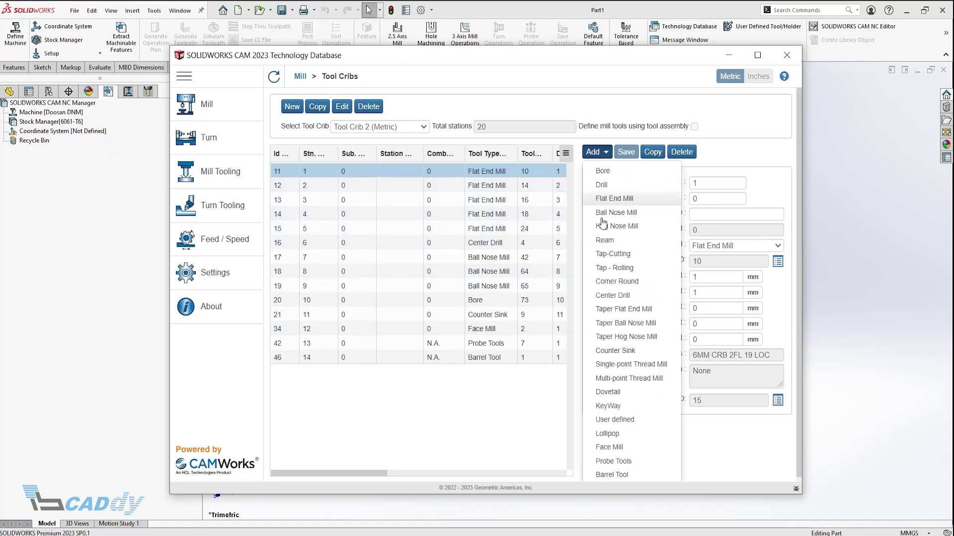
click(703, 162)
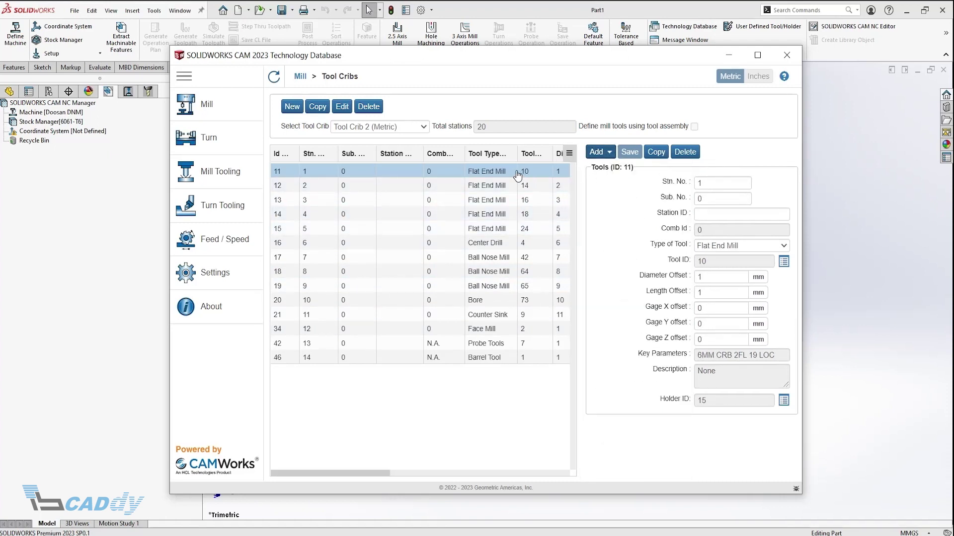
double_click(697, 183)
scroll(703, 184, up, 2)
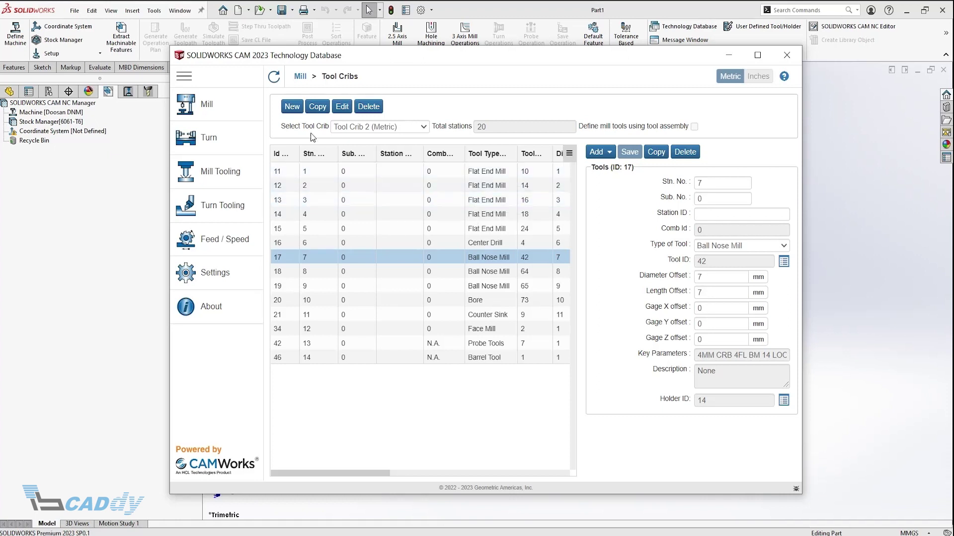
- Create an empty tool crib called 'DNM' with 30 total stations
click(292, 113)
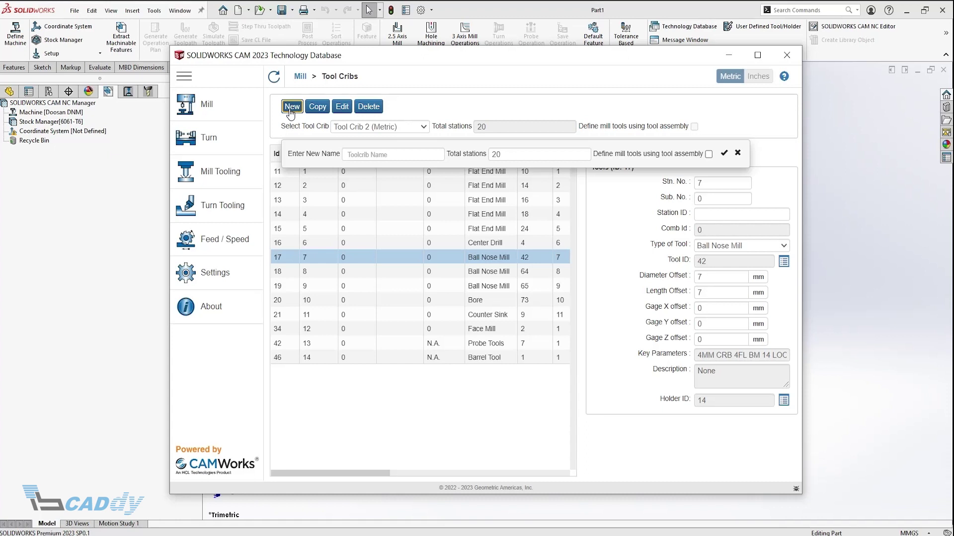
click(377, 158)
text(DNM)
key(Tab)
text(30)
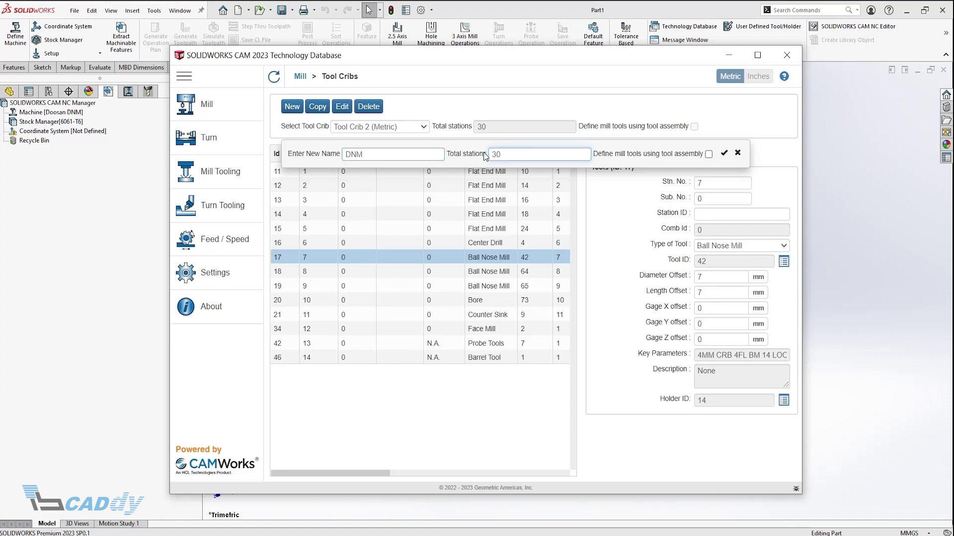
click(724, 154)
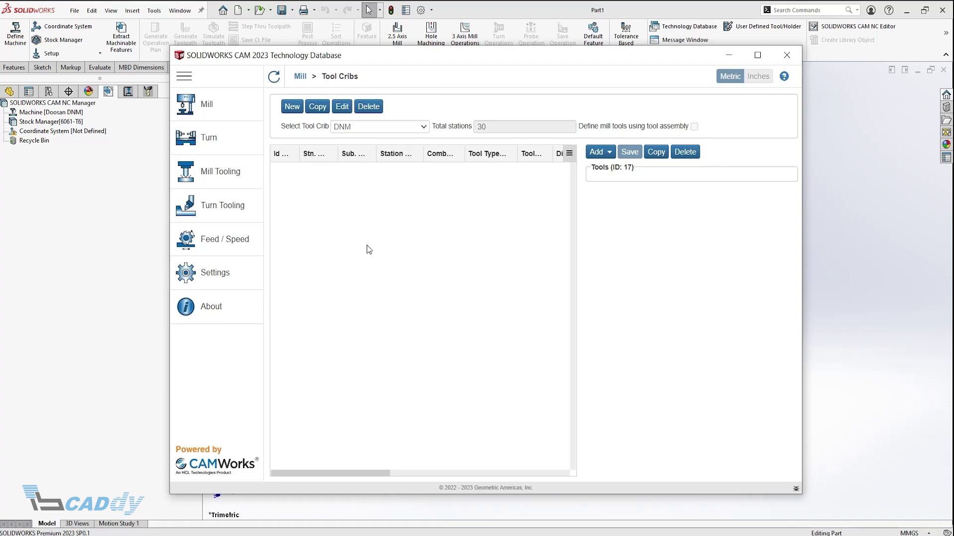
- Add the flat end mill 10MM CRB 4FL 22 LOC to the DNM crib
click(608, 153)
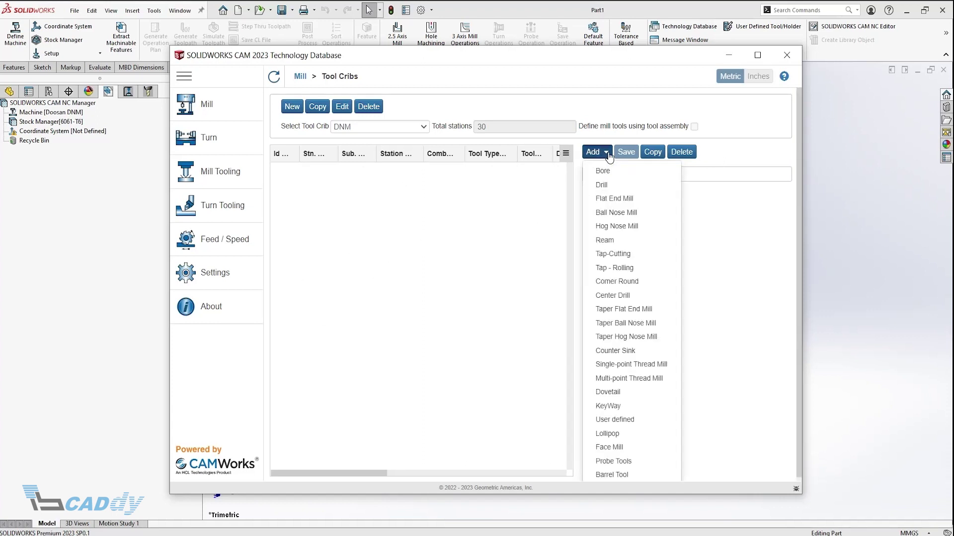
click(628, 199)
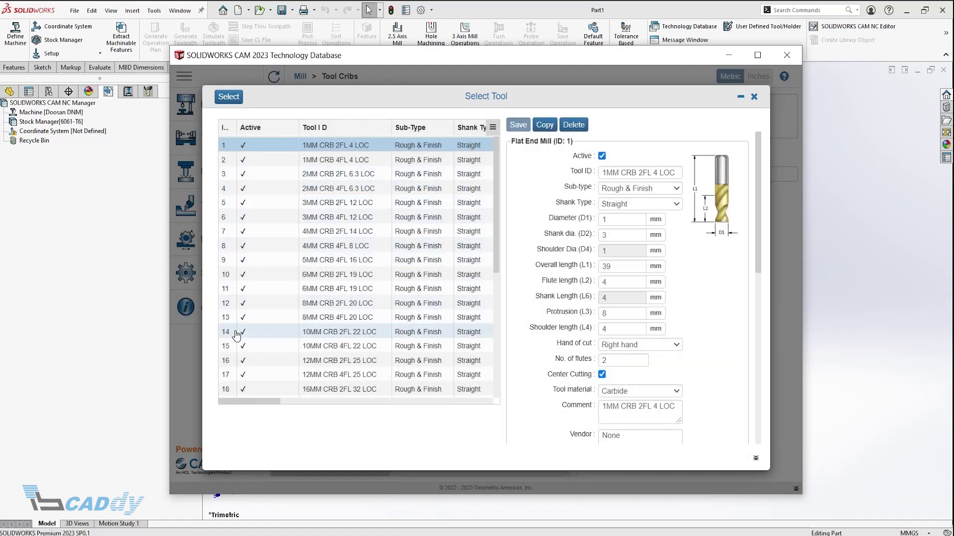
click(232, 346)
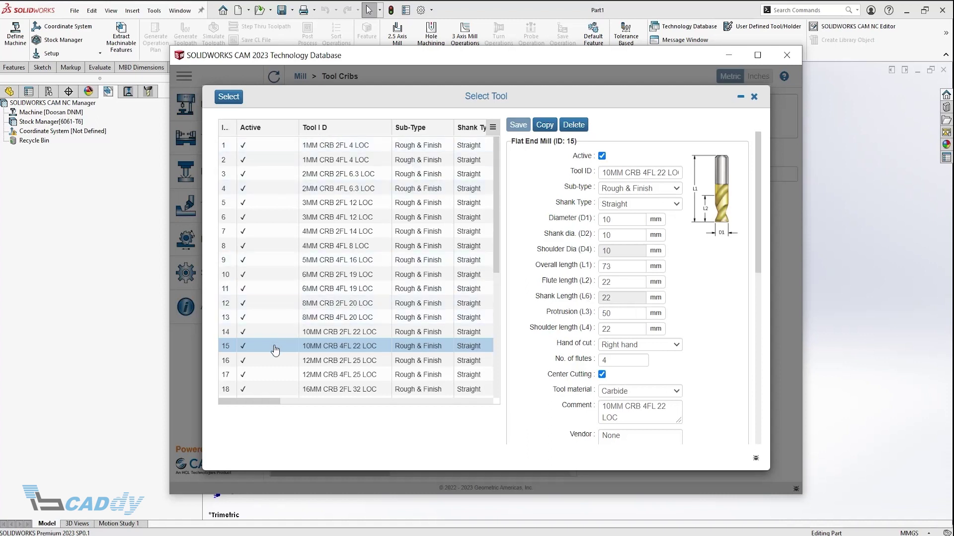
click(229, 99)
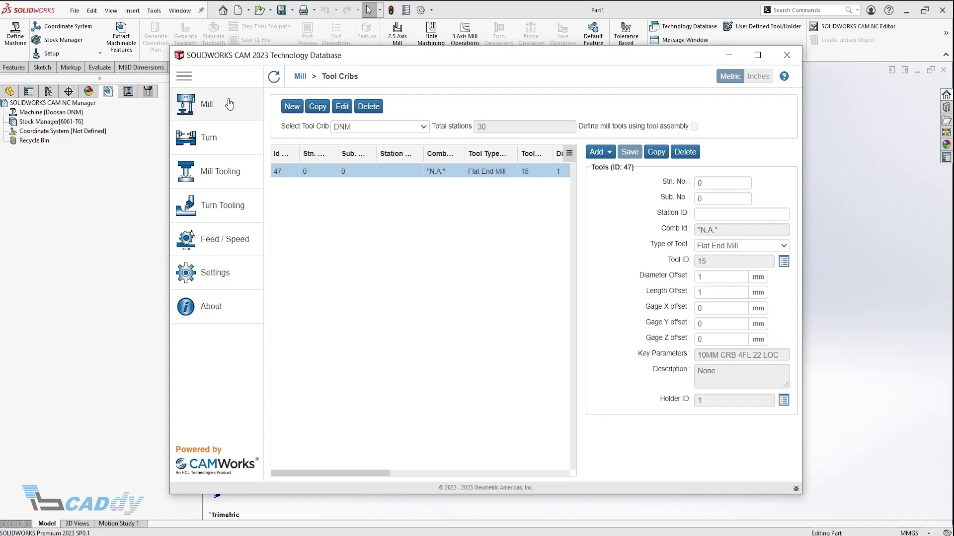
mouse_move(721, 183)
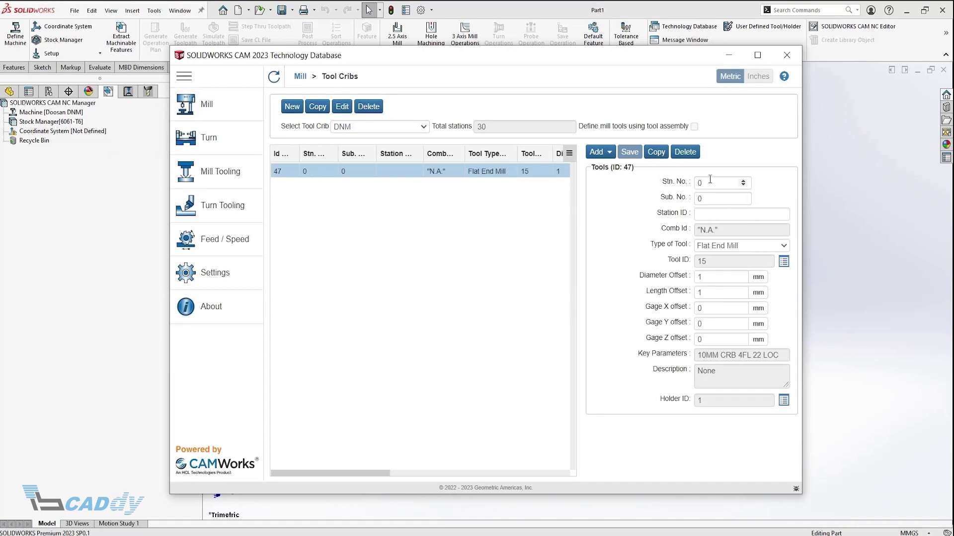
- Move the 10mm end mill to station 1 with holder C40-M10EM2 and save it
click(709, 184)
drag(706, 183, 688, 184)
text(1)
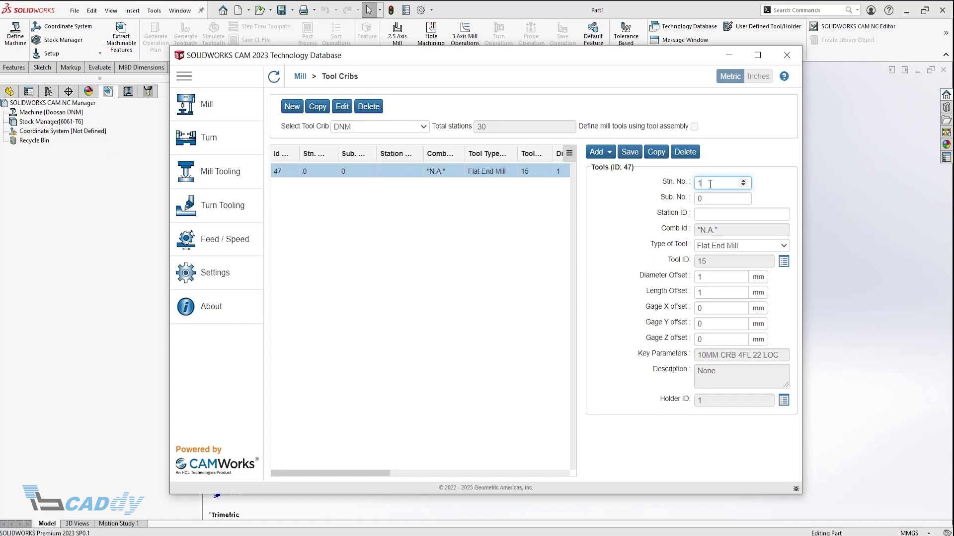
click(783, 401)
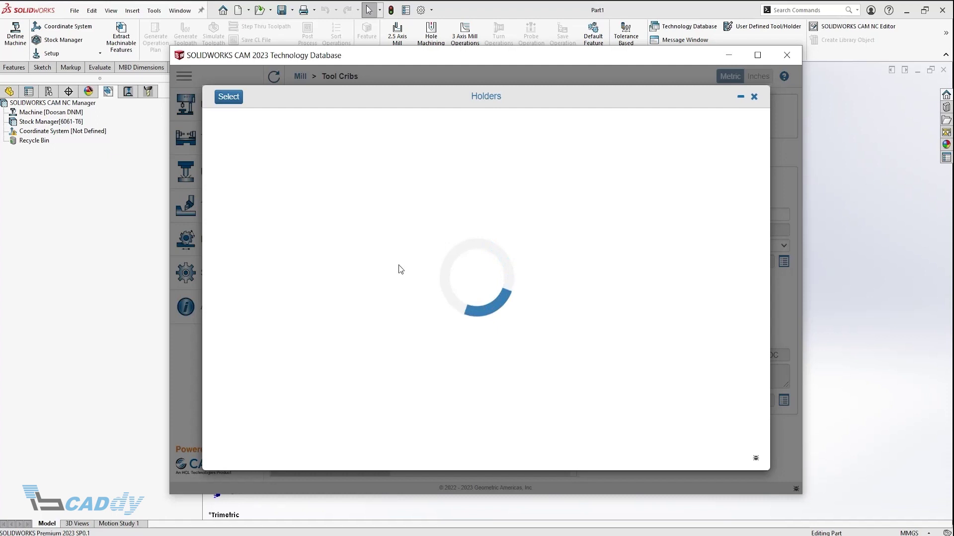
scroll(331, 270, down, 2)
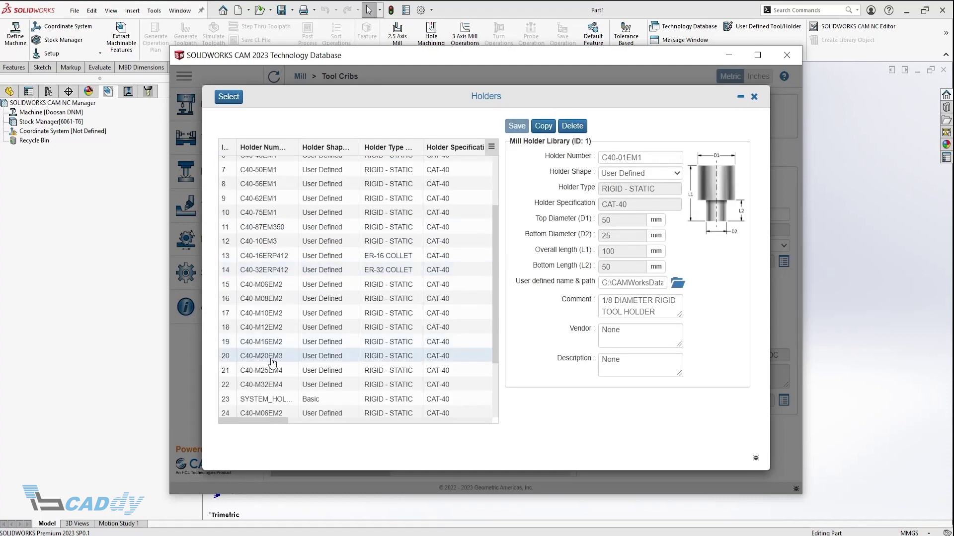
click(272, 318)
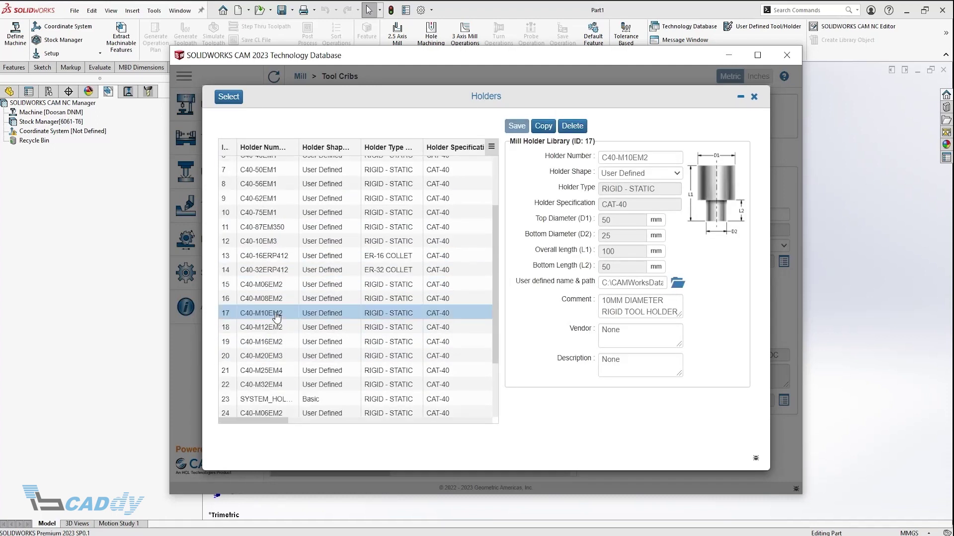
click(231, 98)
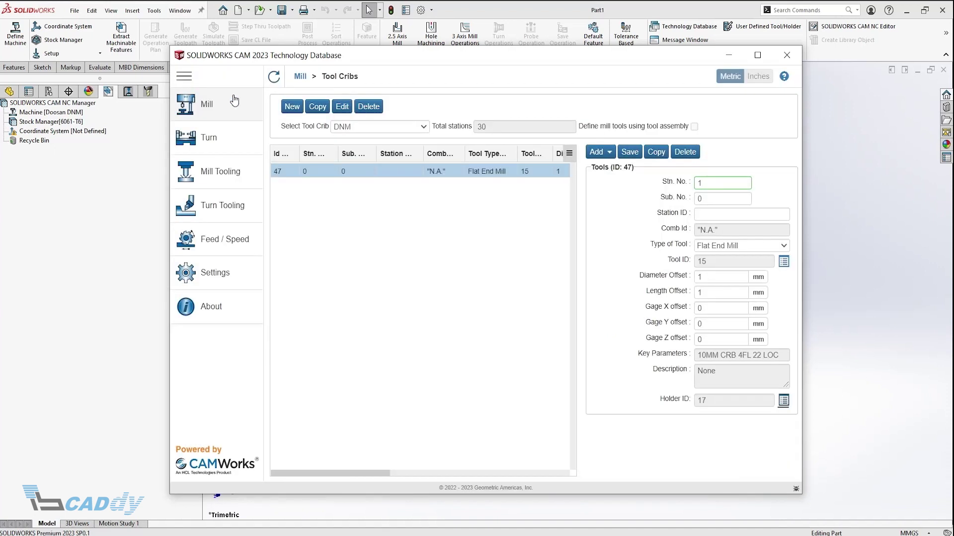
click(630, 154)
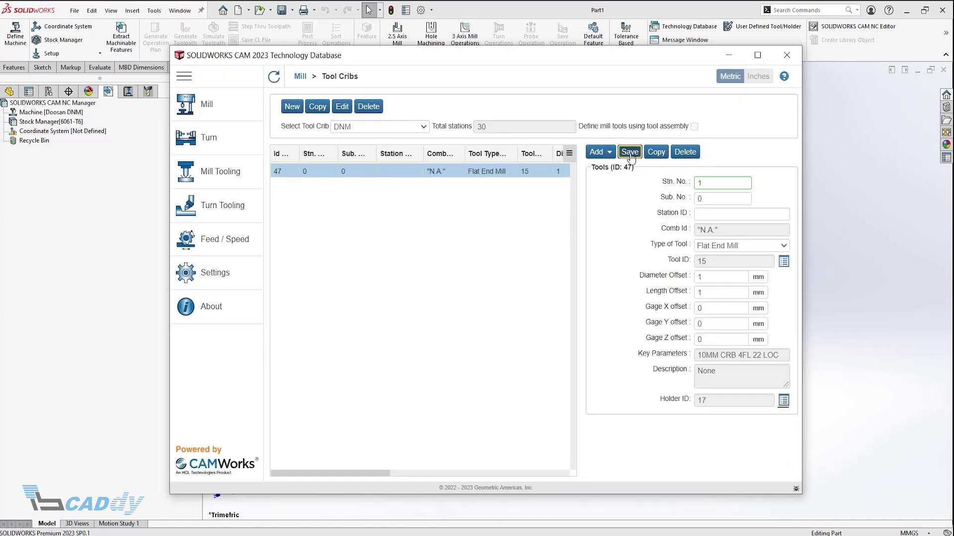
- Add the 5.0mm jobber drill to the DNM crib
click(601, 152)
click(601, 185)
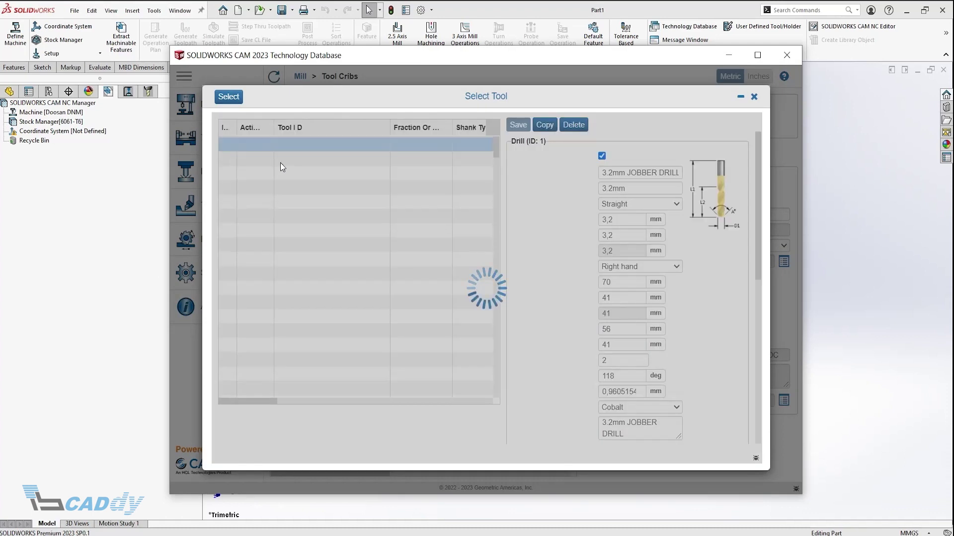
scroll(298, 198, down, 3)
scroll(293, 216, down, 2)
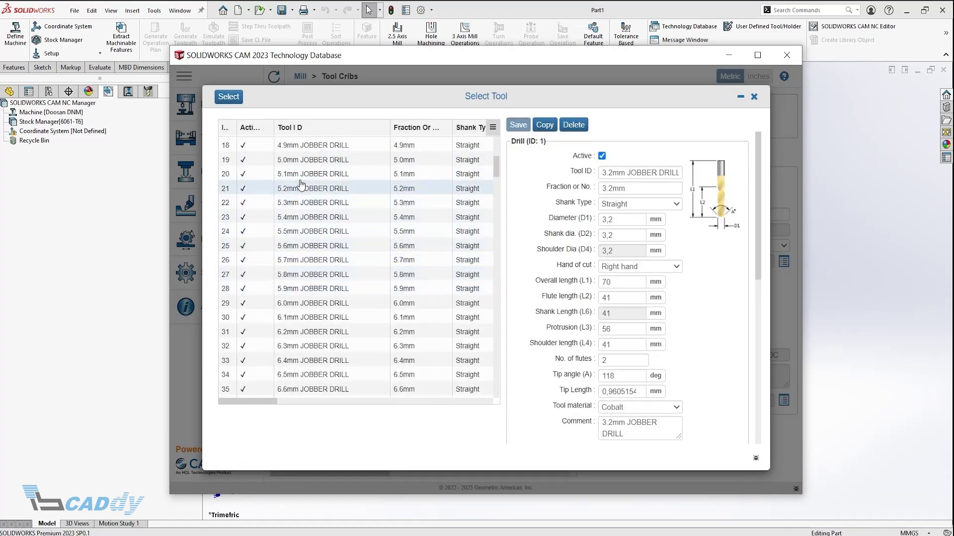
click(288, 160)
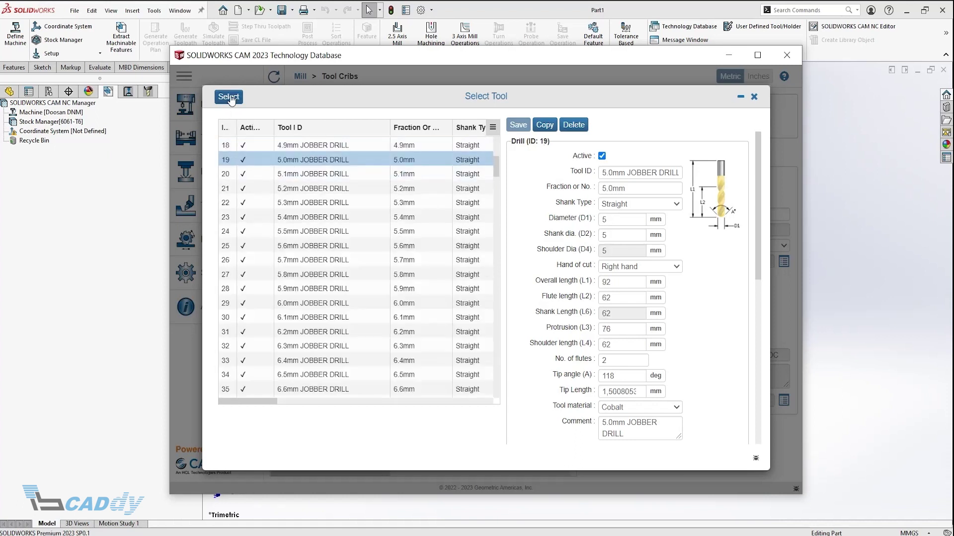
click(229, 96)
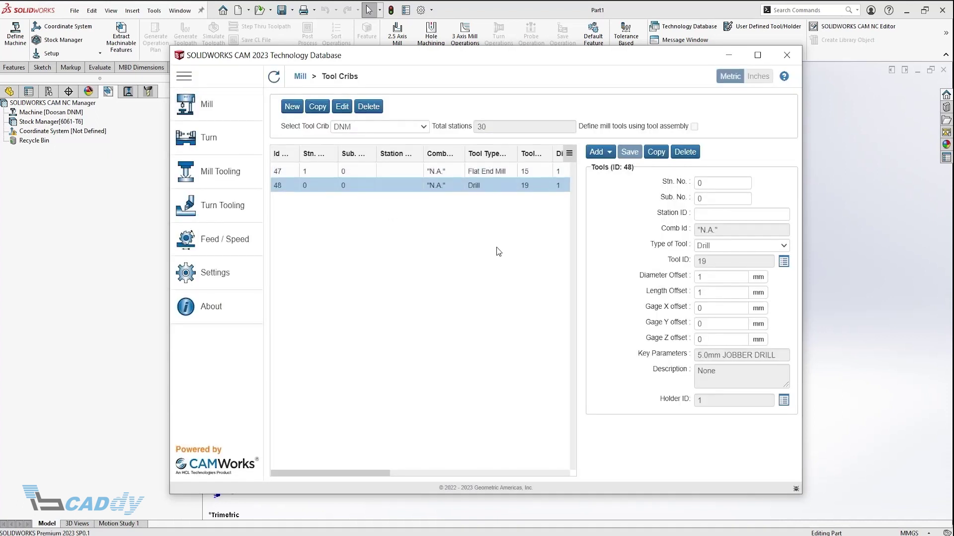
- Set the drill's station number to 2 and save it
click(679, 183)
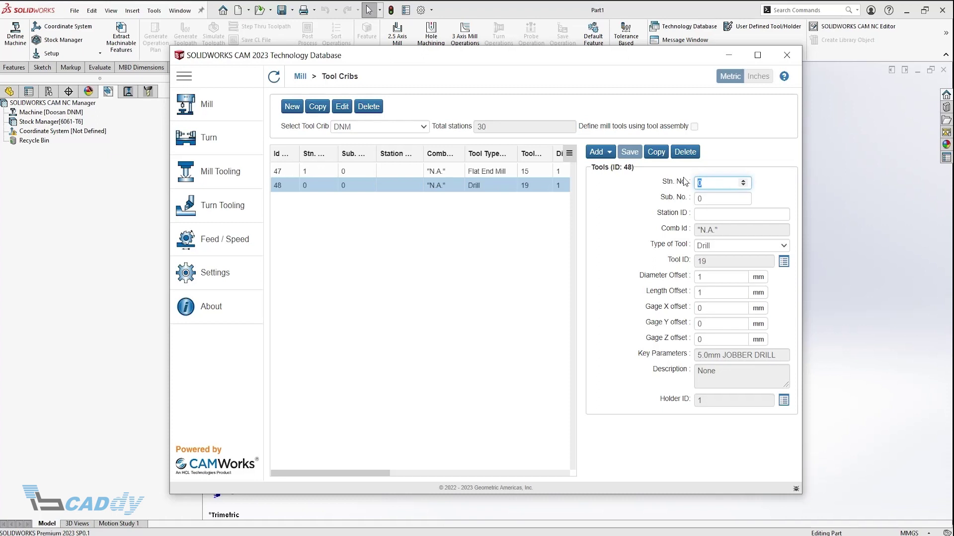
text(2)
click(629, 152)
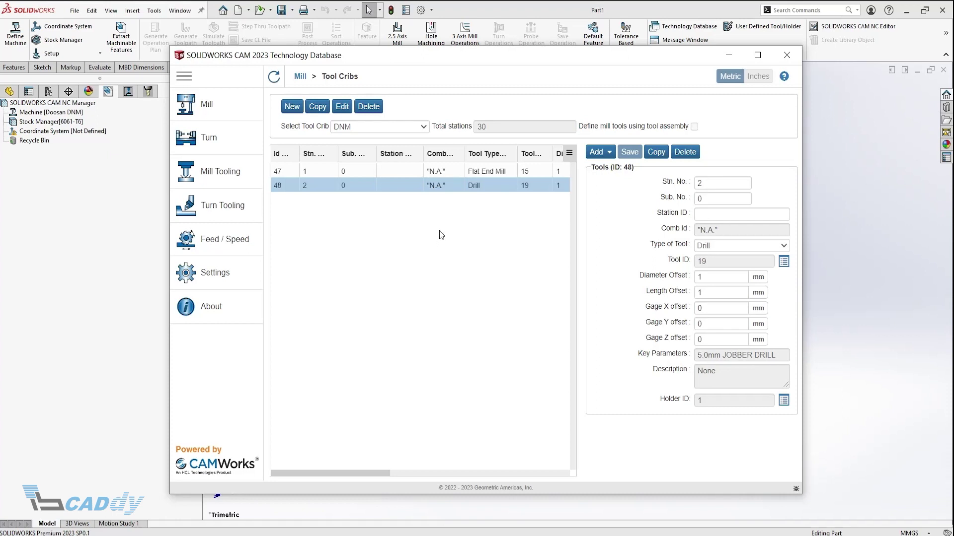
- Set the Doosan DNM machine's turret tool crib to DNM, save, and close the database
click(226, 107)
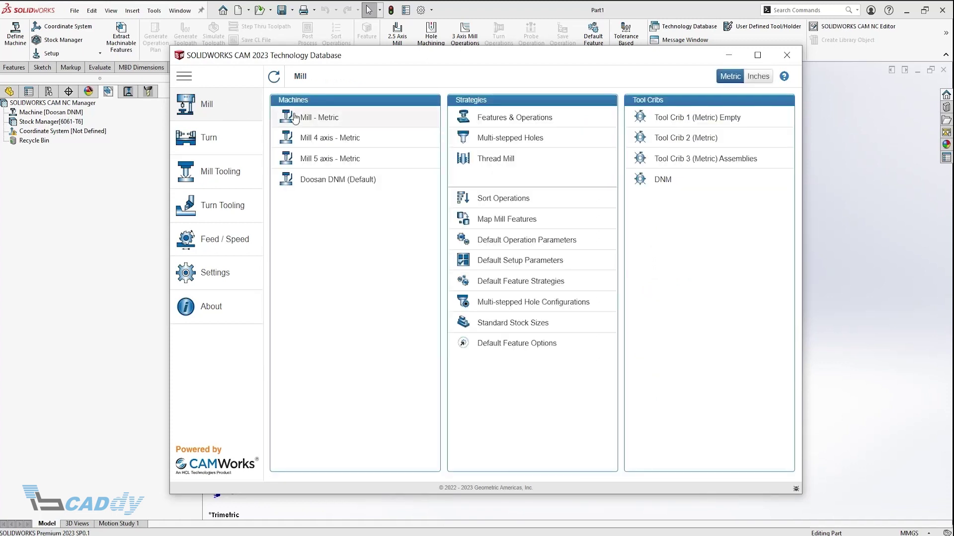
click(344, 183)
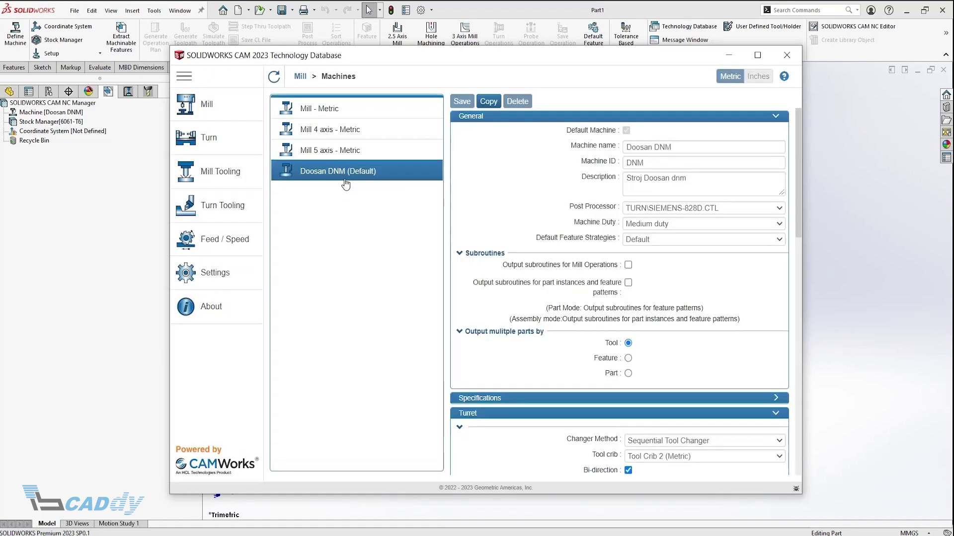
scroll(518, 274, down, 4)
scroll(504, 157, down, 2)
click(503, 156)
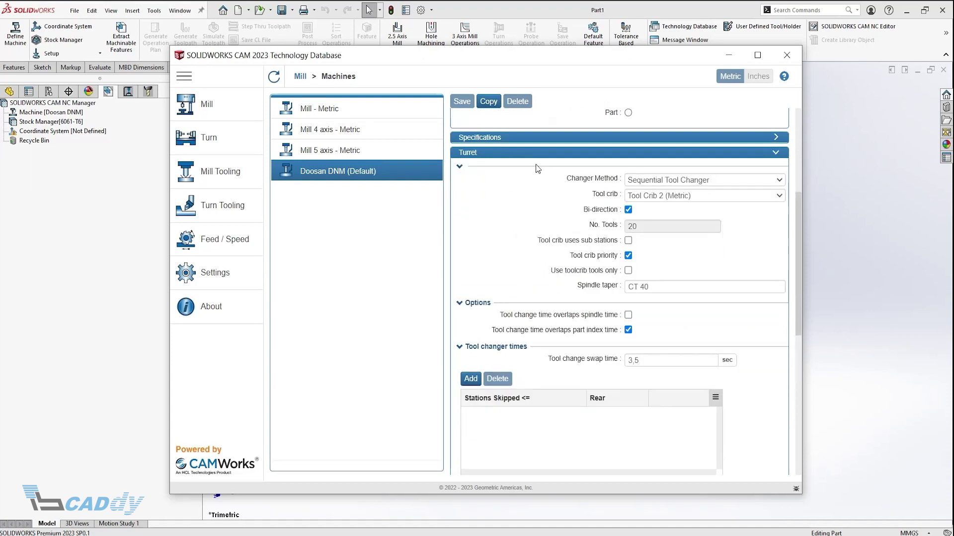
click(659, 199)
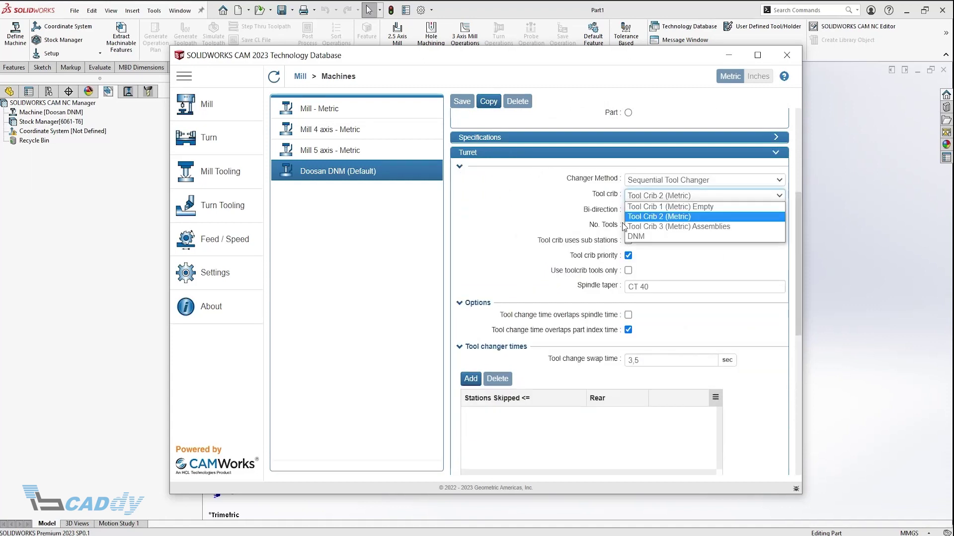
click(638, 237)
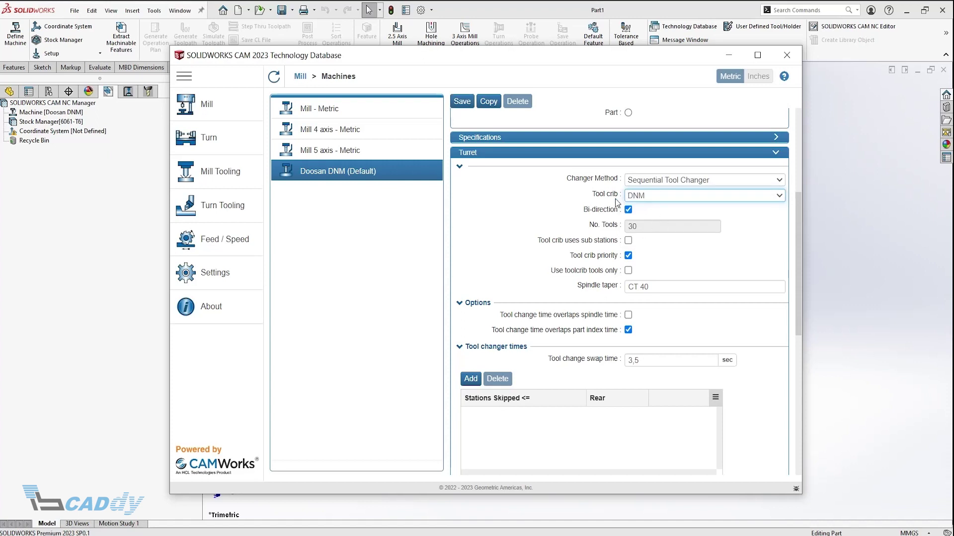
click(462, 102)
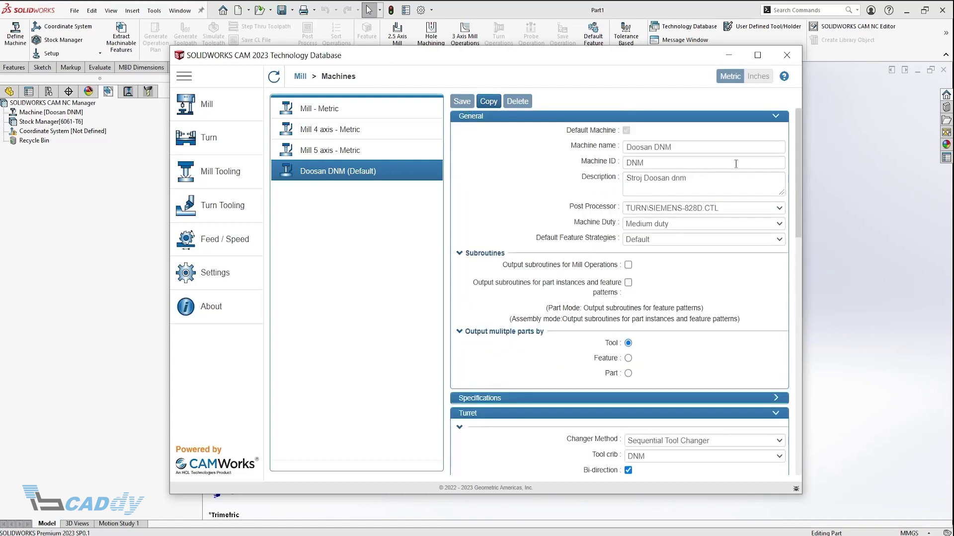
click(787, 56)
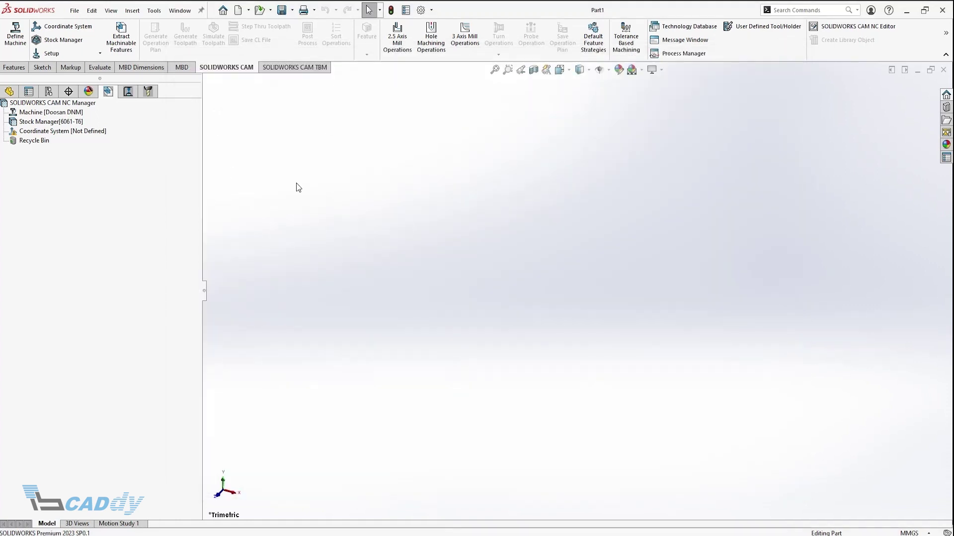
- Re-select Doosan DNM as the part's machine and view its Tool Crib tab
click(19, 43)
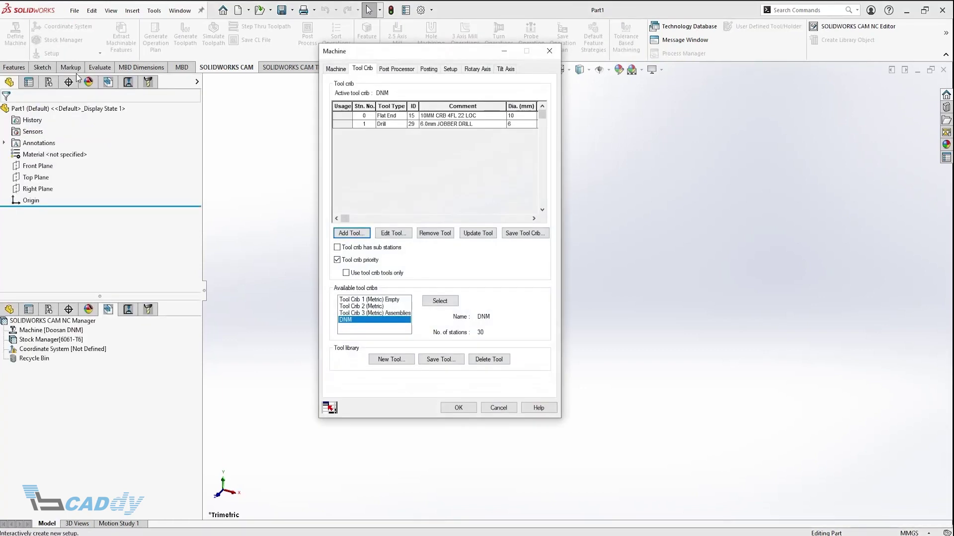
click(336, 70)
click(450, 96)
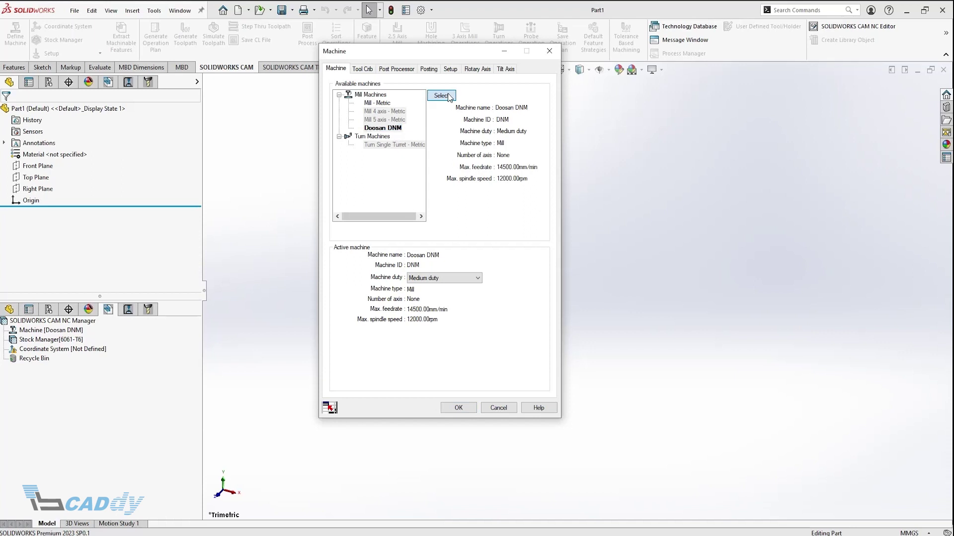
click(362, 69)
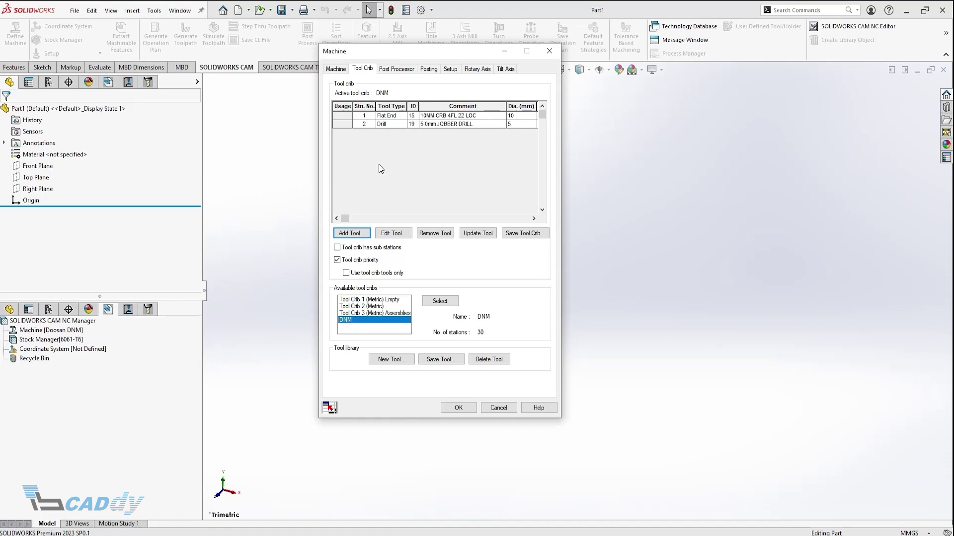
- Add a 5.5mm jobber drill to the machine's tool crib
click(352, 235)
scroll(306, 294, down, 5)
click(255, 325)
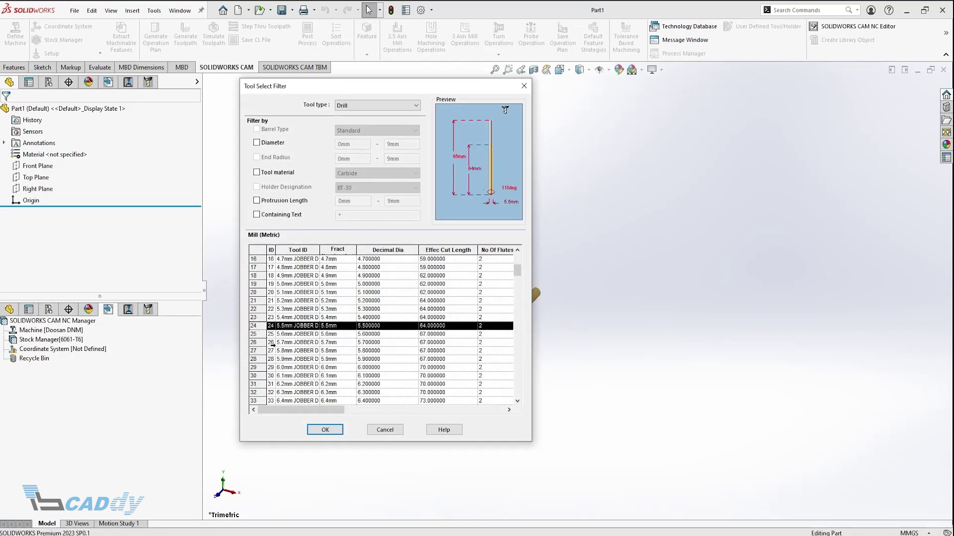
click(326, 430)
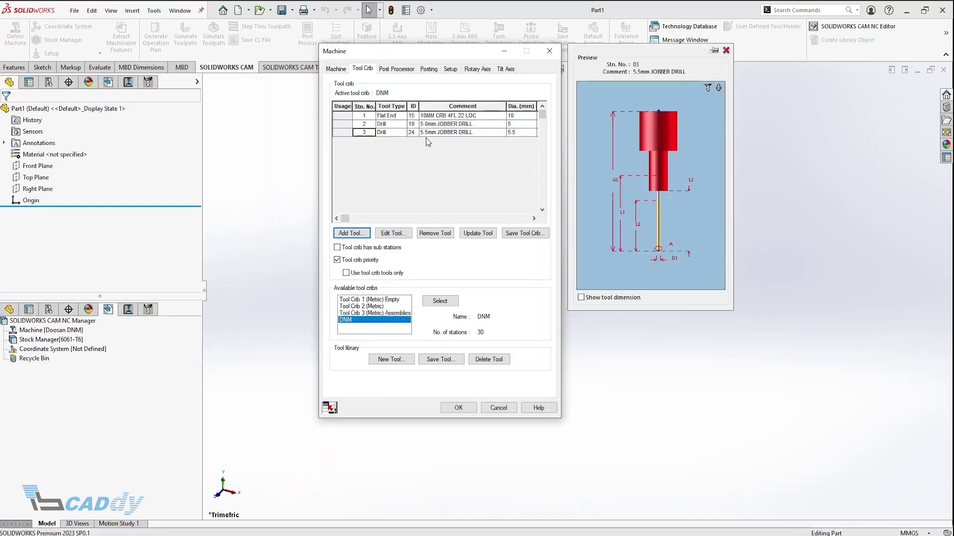
- Remove the 5.5mm drill at station 3 and save the DNM tool crib to the database
click(350, 133)
click(437, 234)
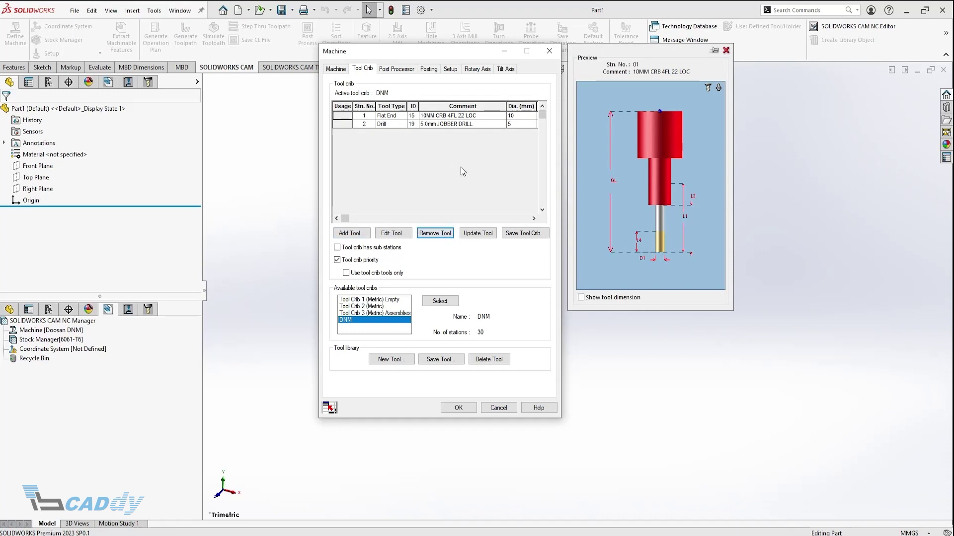
click(528, 237)
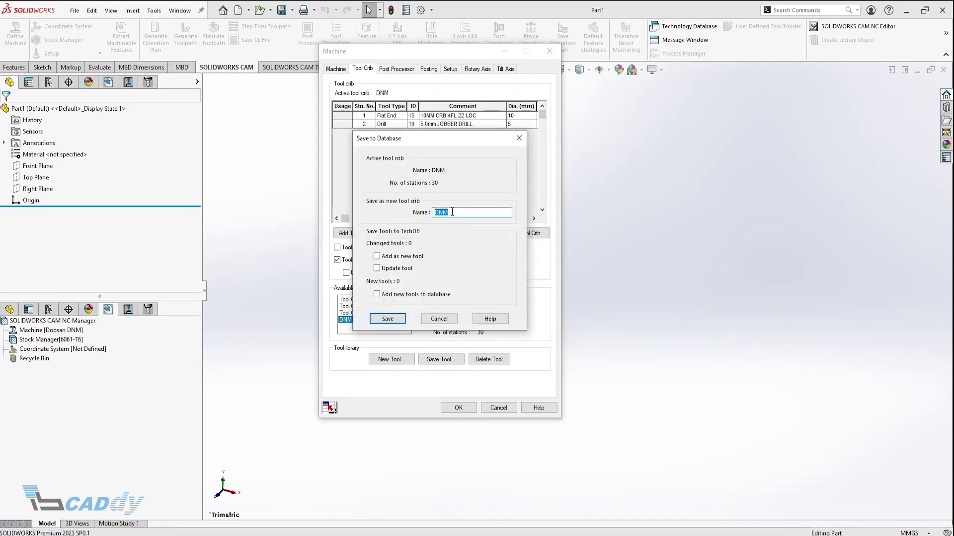
click(390, 320)
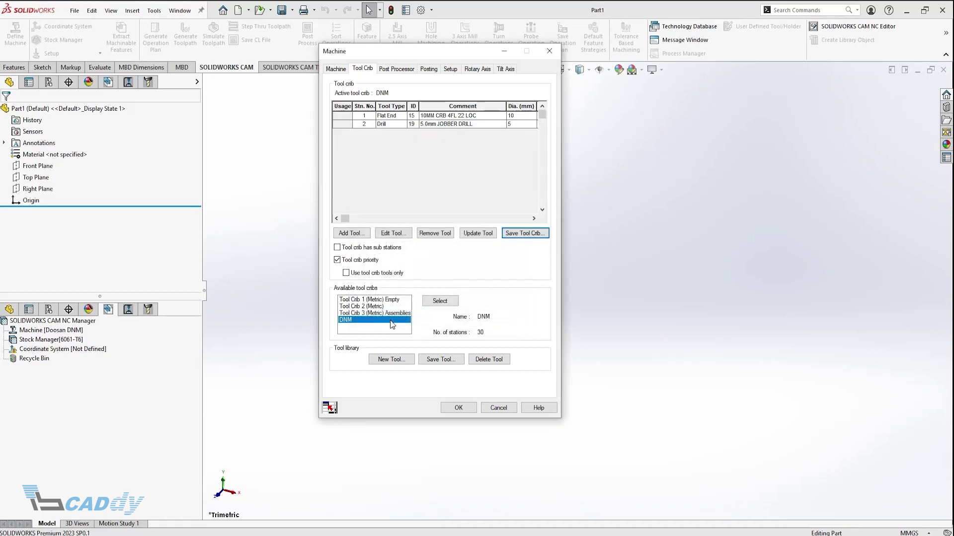